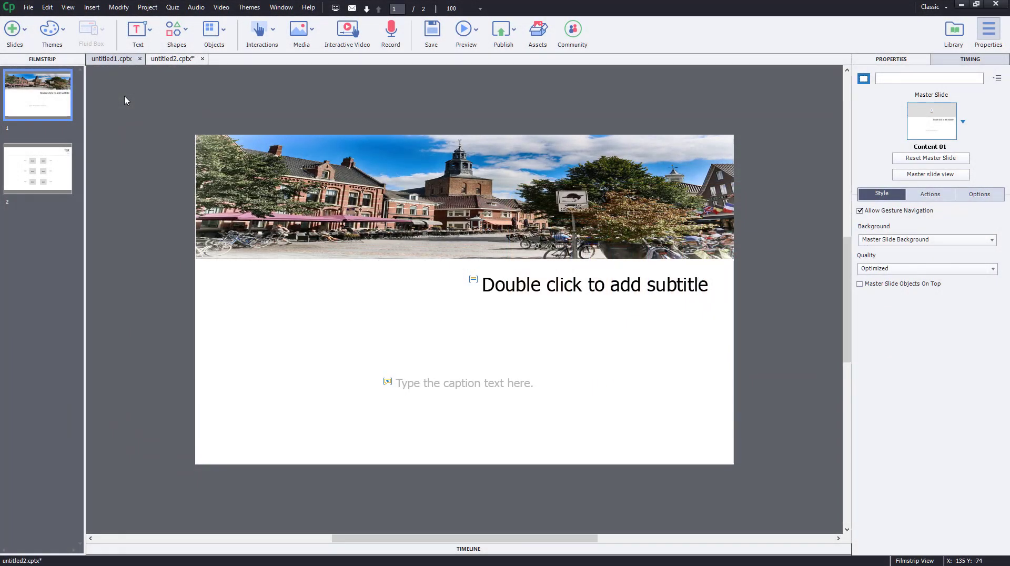
Import After_You.mp3 as audio for slide 1, keeping the All Audio Files filter.
left_click(69, 176)
left_click(64, 111)
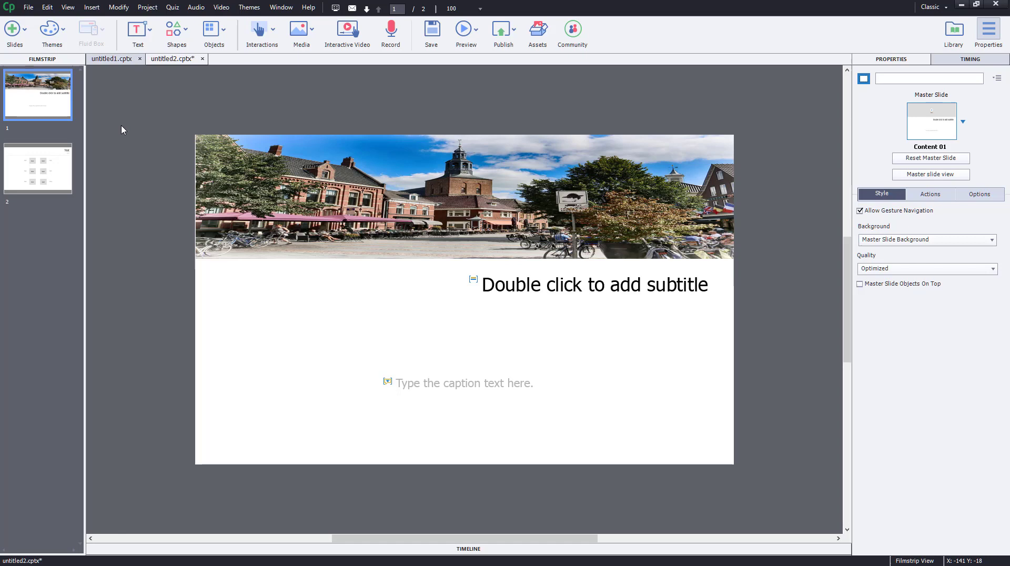
left_click(314, 34)
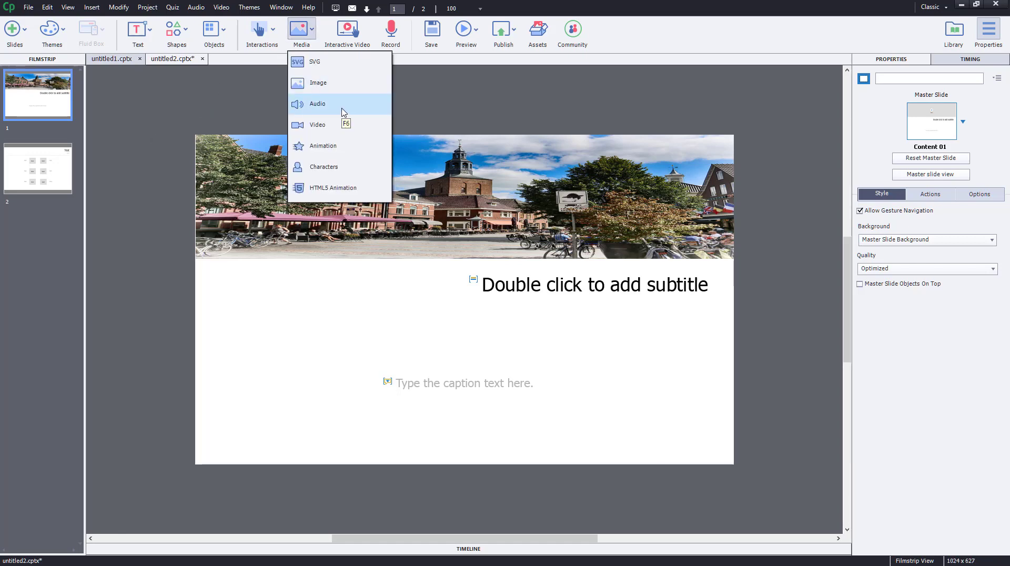
left_click(342, 108)
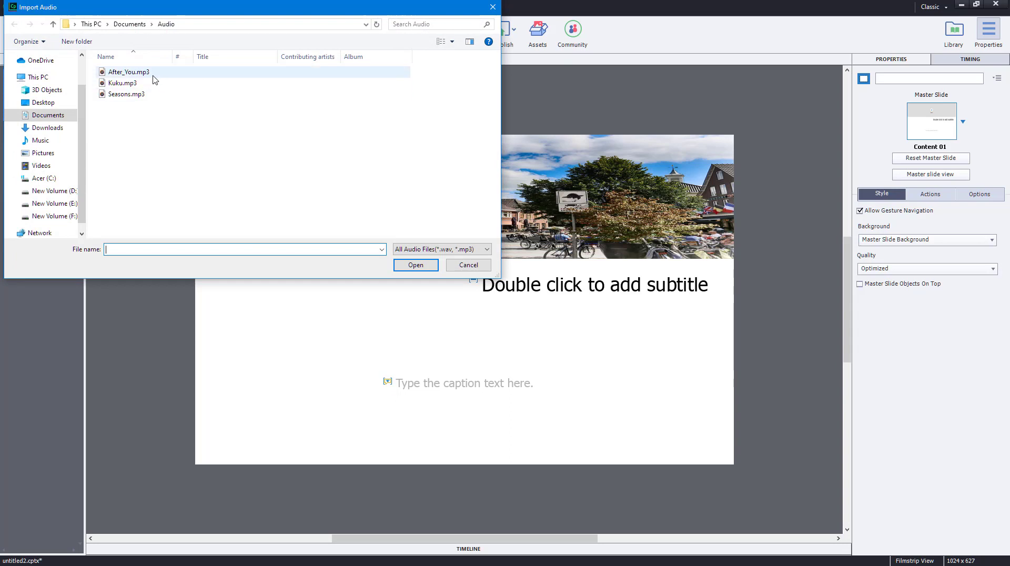
left_click(143, 80)
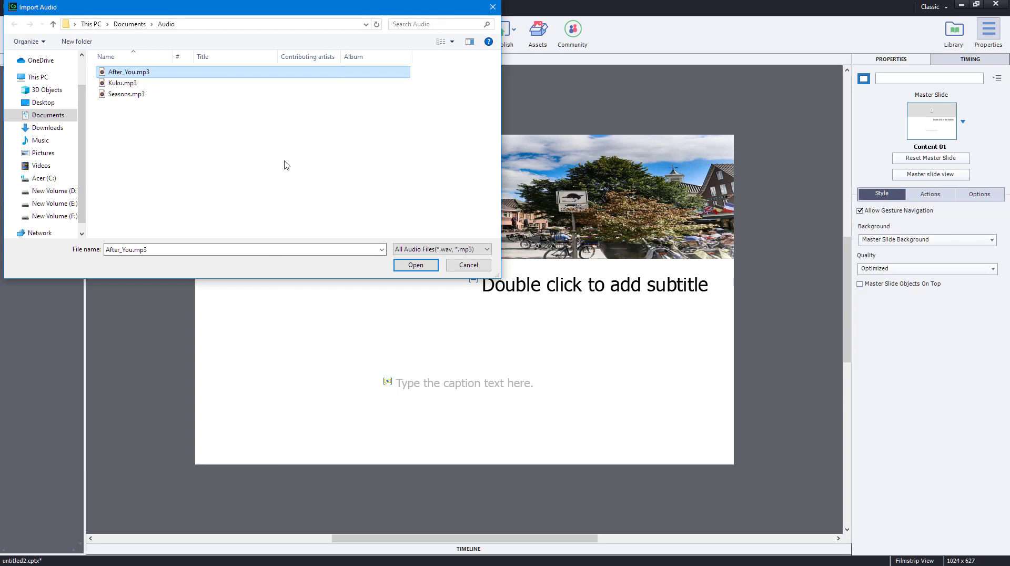
left_click(466, 253)
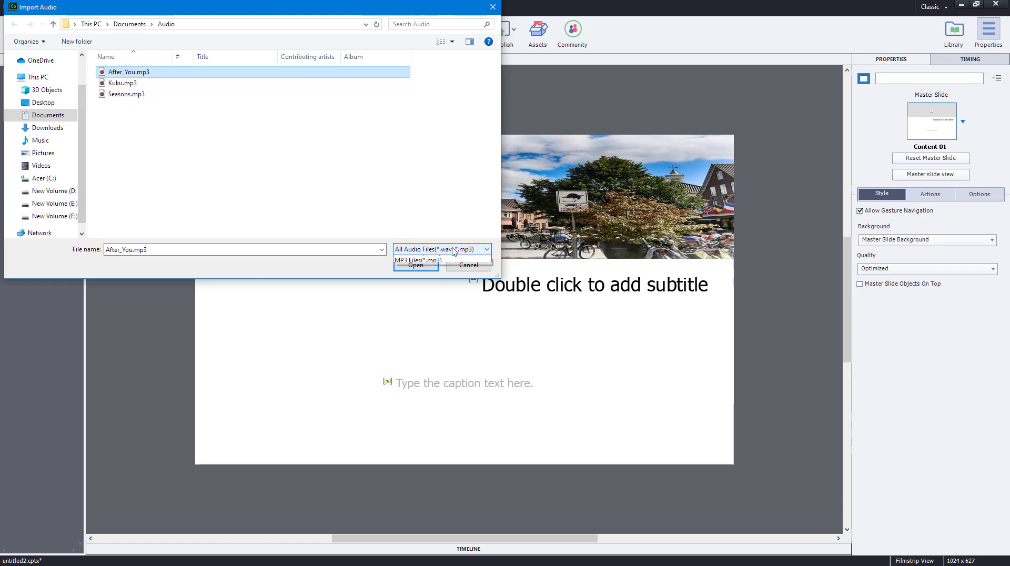
left_click(401, 260)
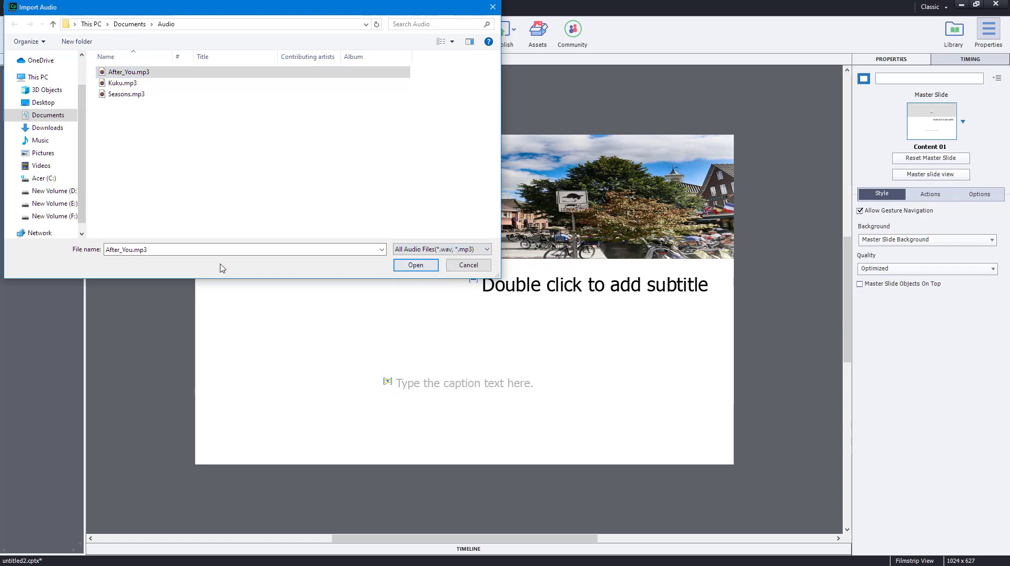
left_click(414, 266)
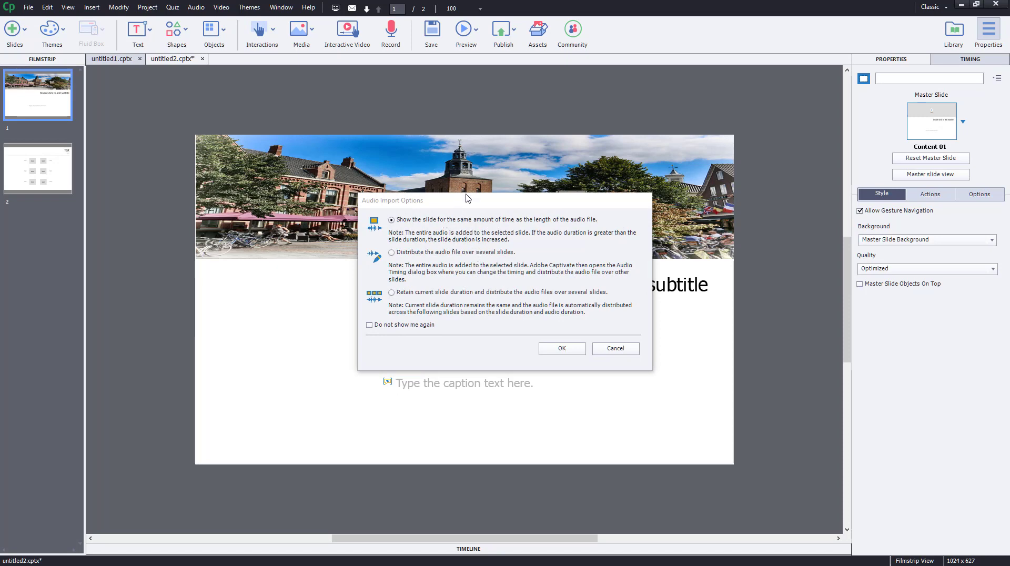
Choose 'Distribute the audio file over several slides' in Audio Import Options and confirm.
left_click_drag(468, 200, 423, 190)
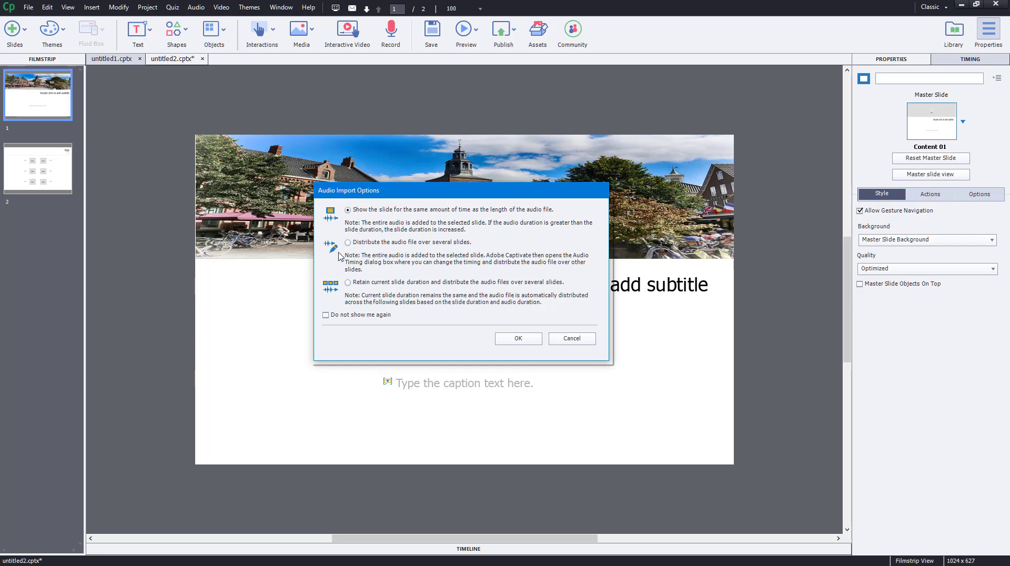
left_click(367, 284)
left_click(373, 243)
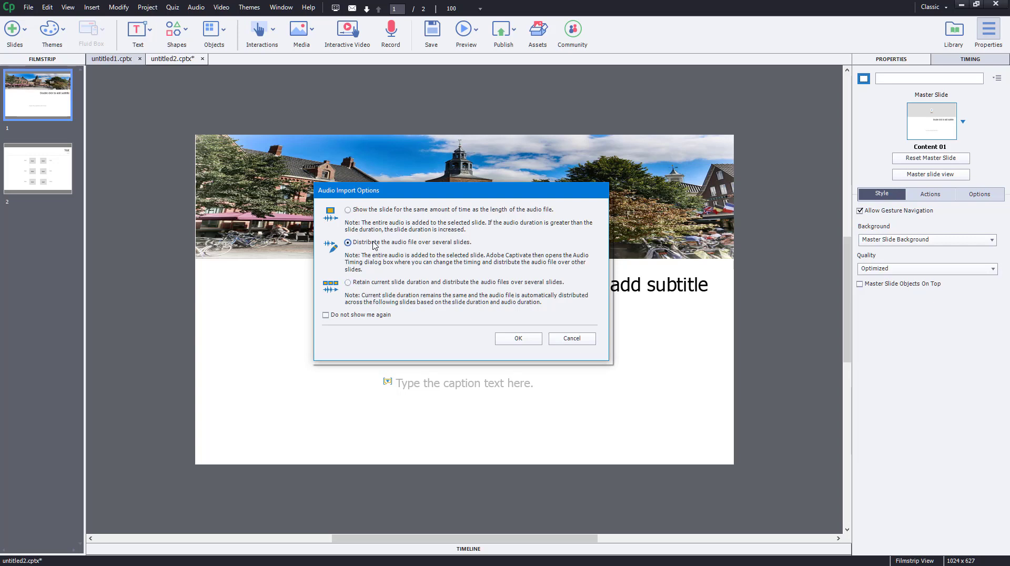
left_click(537, 341)
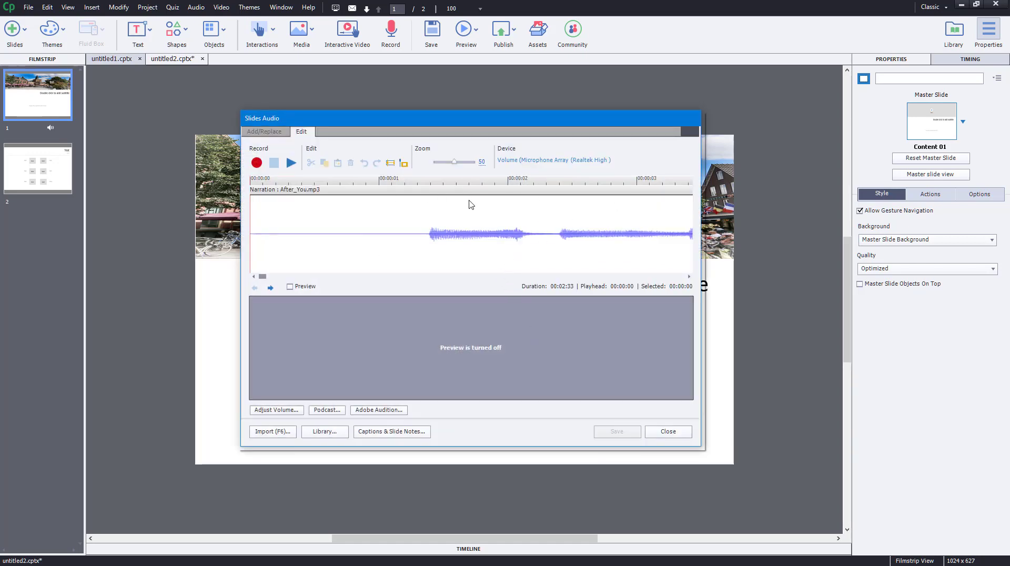
Drag the Slide 2 marker to about 00:00:04 in the waveform and save the timing.
left_click_drag(454, 162, 425, 174)
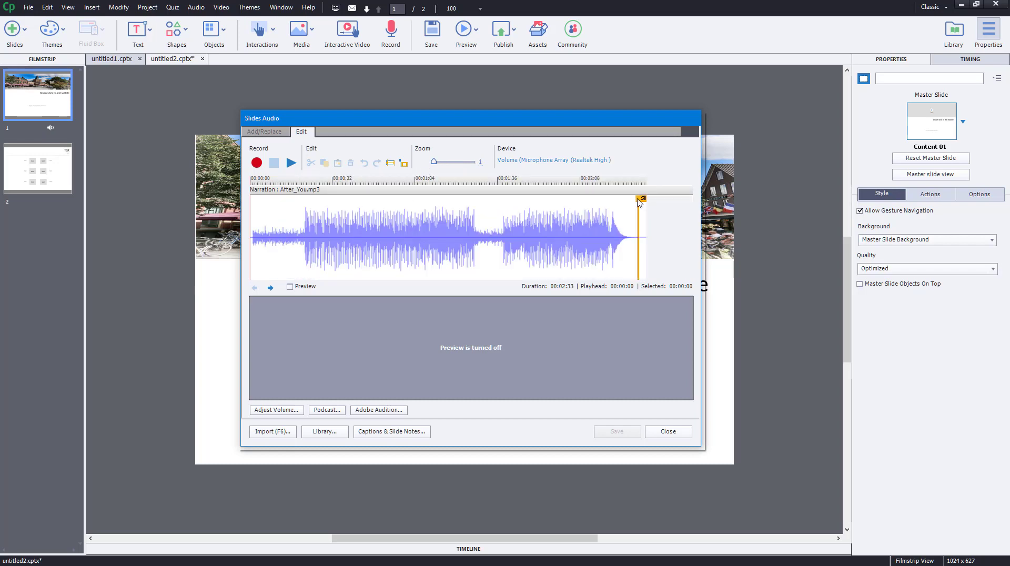
left_click_drag(638, 198, 269, 219)
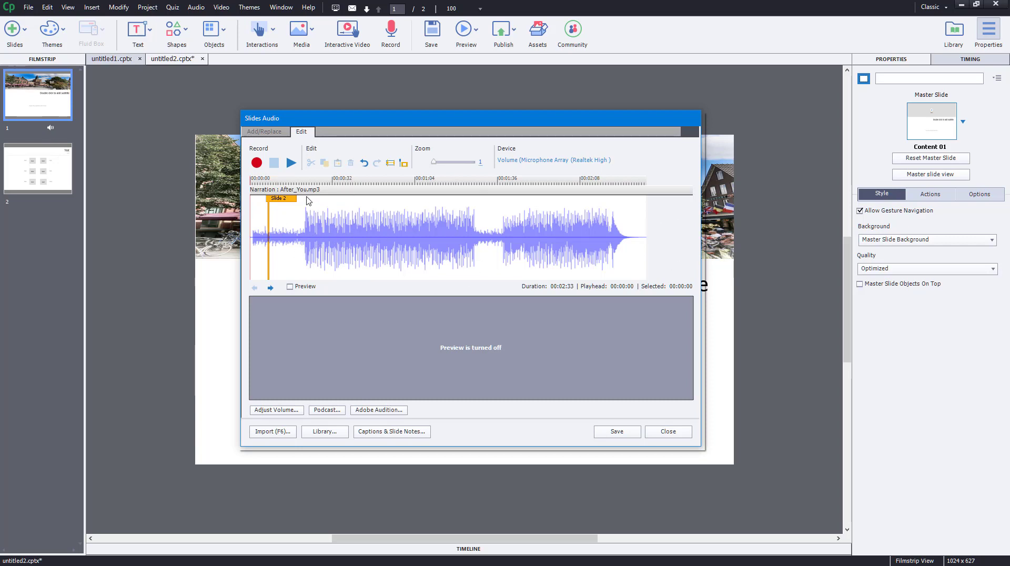
left_click_drag(447, 161, 441, 164)
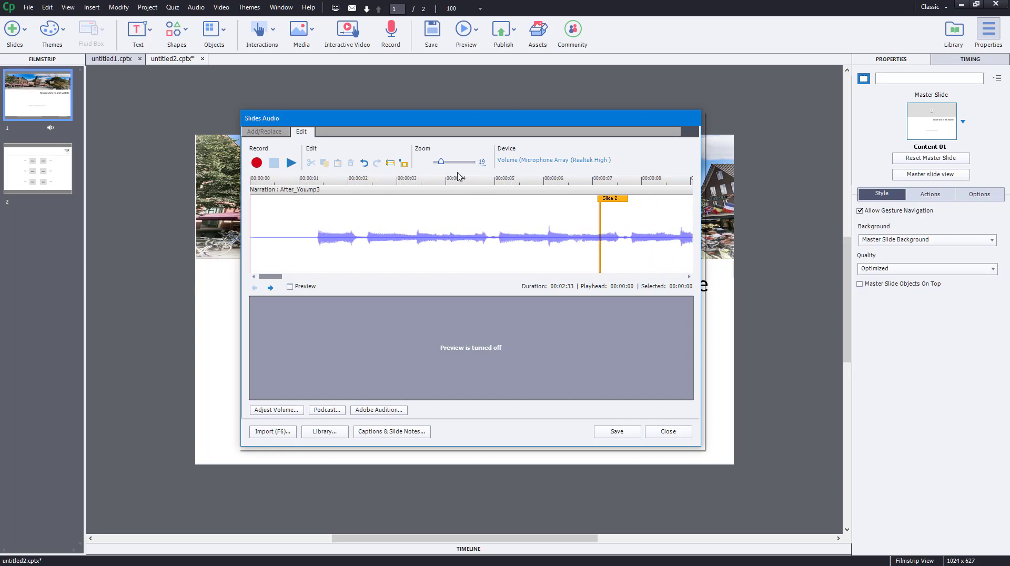
mouse_move(604, 202)
left_mouse_down()
mouse_move(536, 205)
mouse_move(619, 204)
mouse_move(448, 205)
left_mouse_up()
left_click(605, 202)
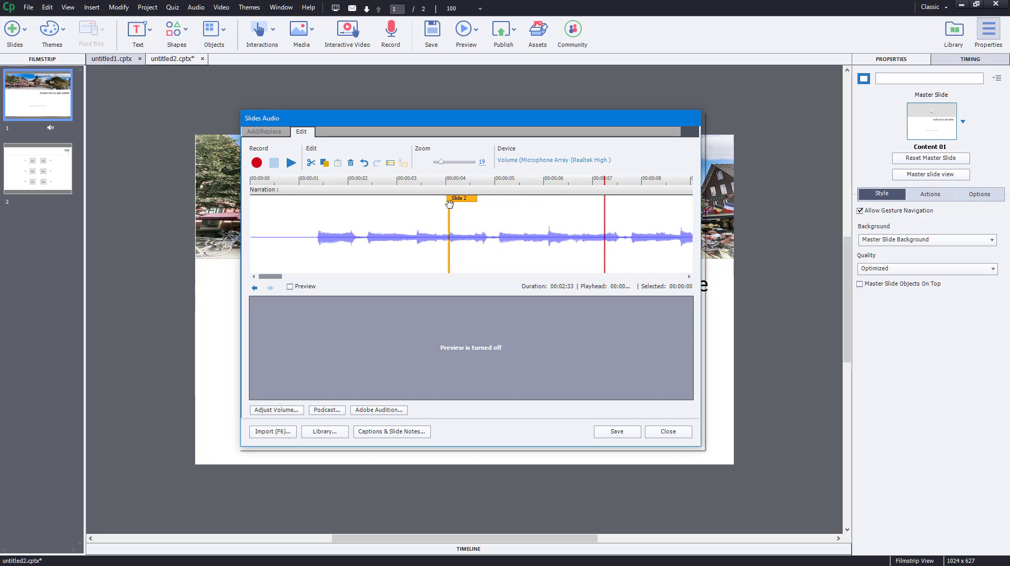
left_click(538, 242)
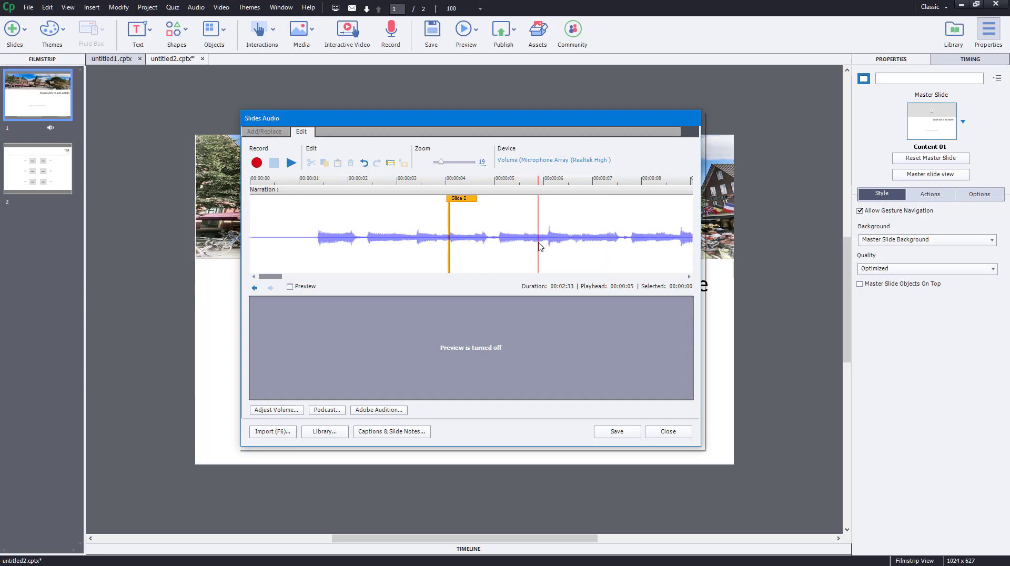
left_click(624, 436)
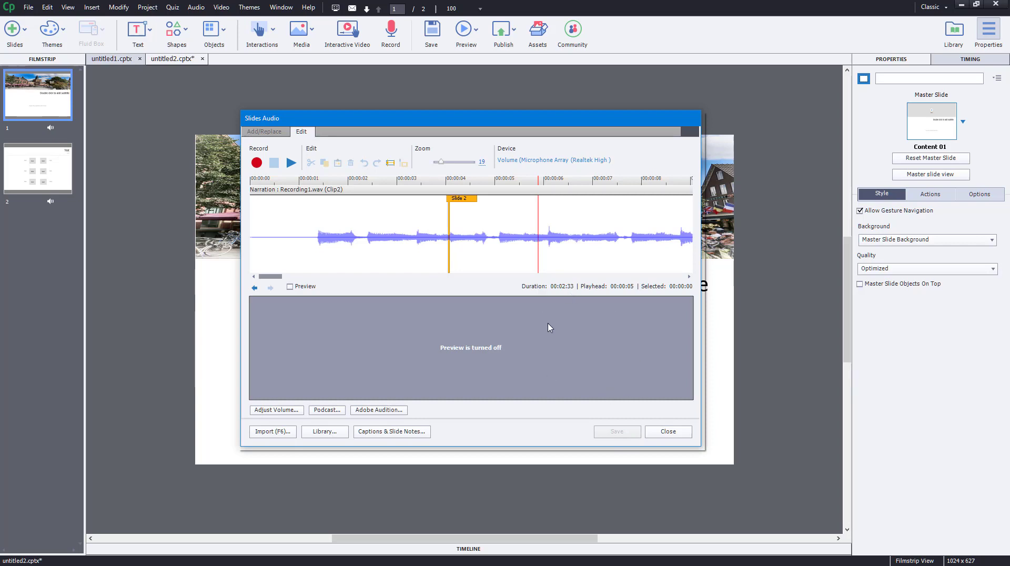
left_click_drag(487, 119, 545, 111)
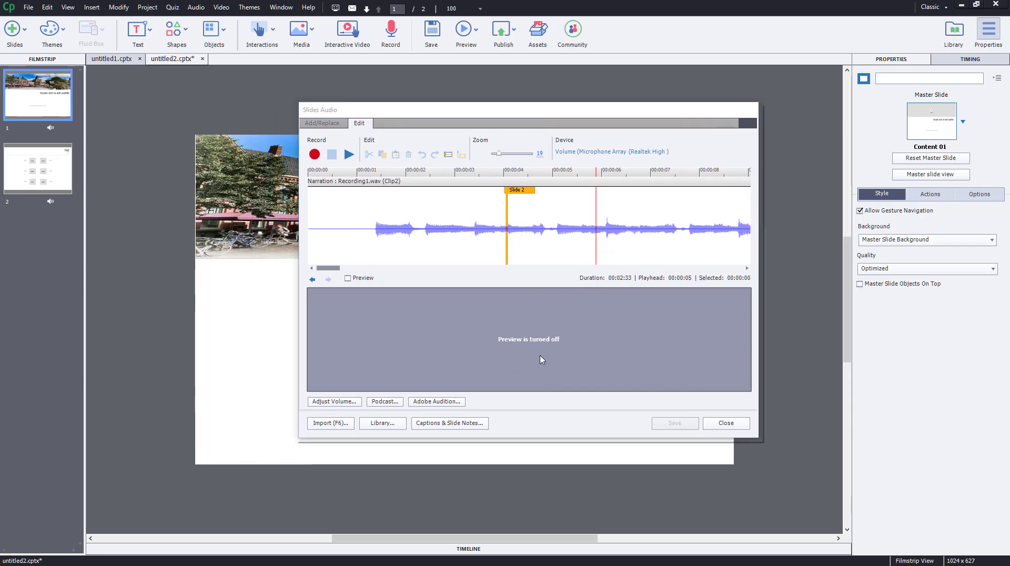
left_click(726, 424)
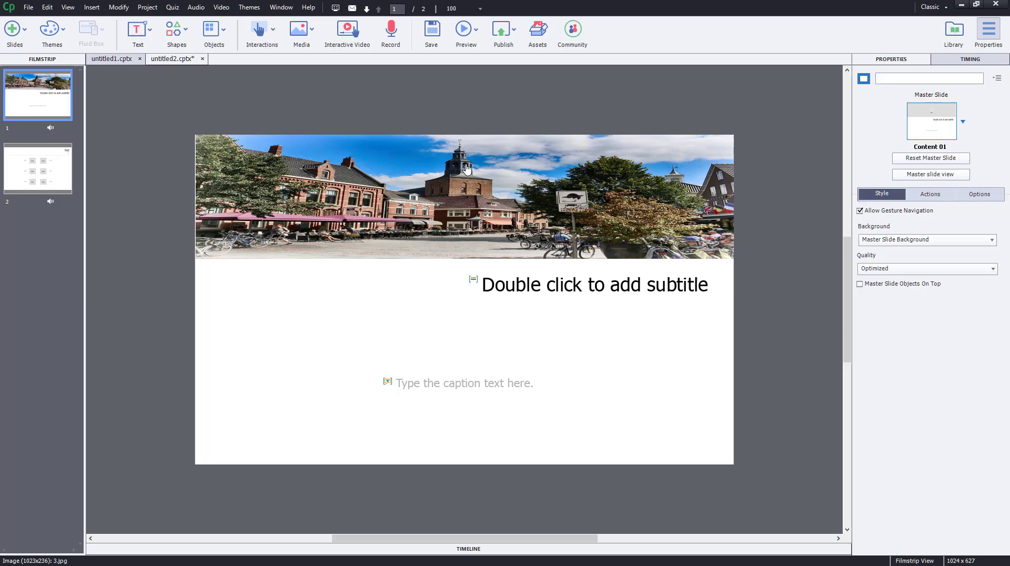
left_click(470, 36)
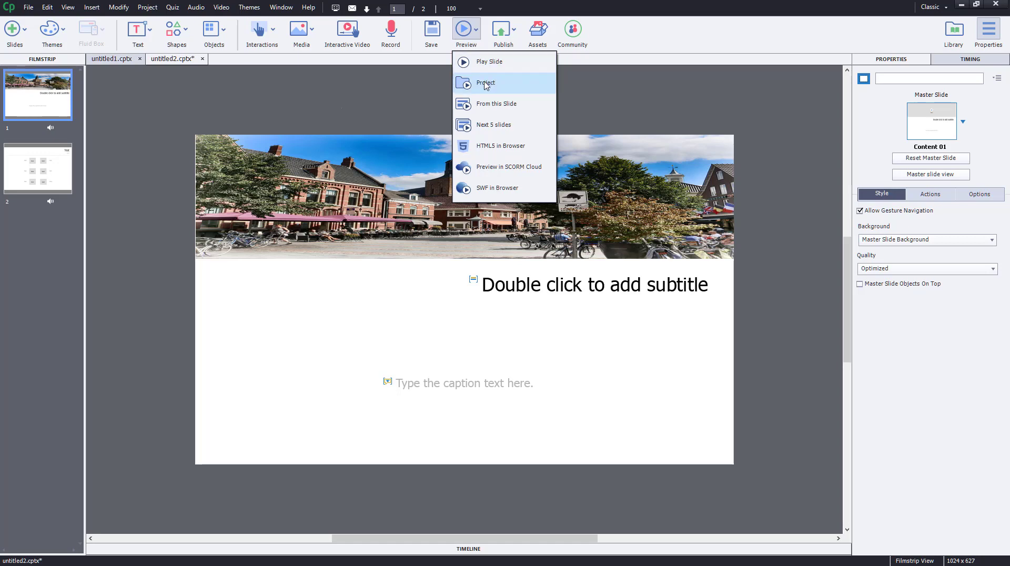
left_click(486, 85)
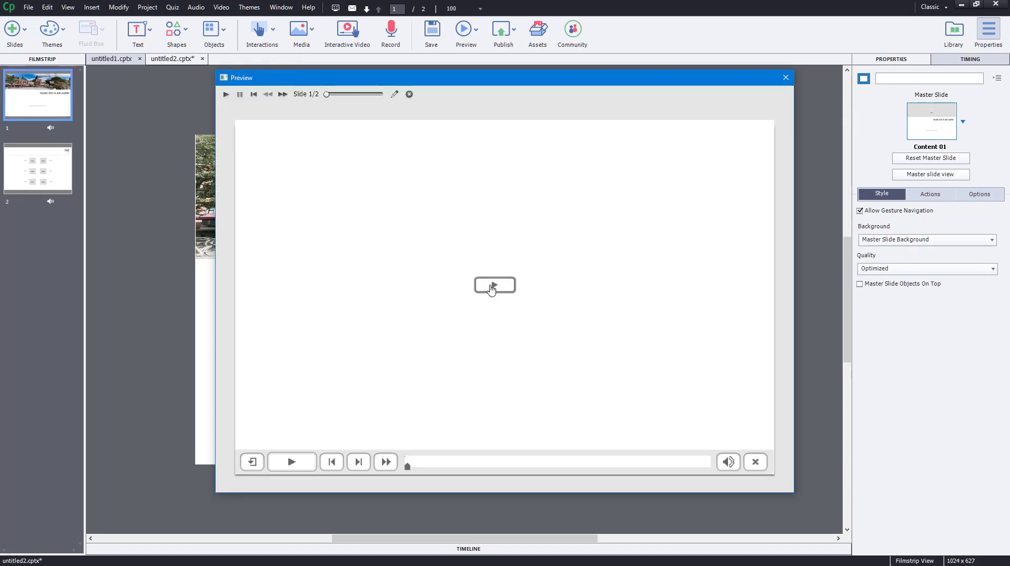
left_click(495, 287)
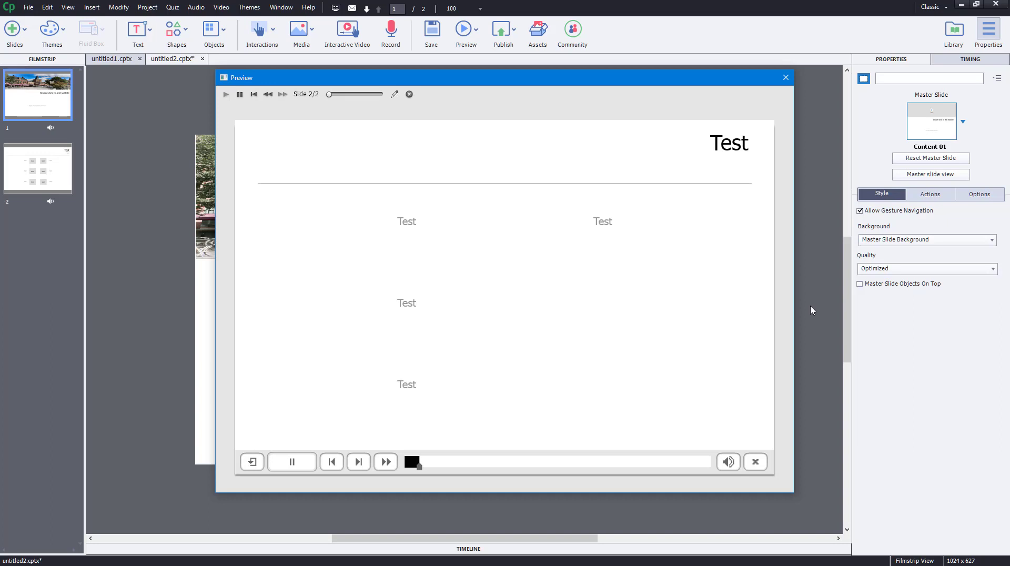
left_click(289, 464)
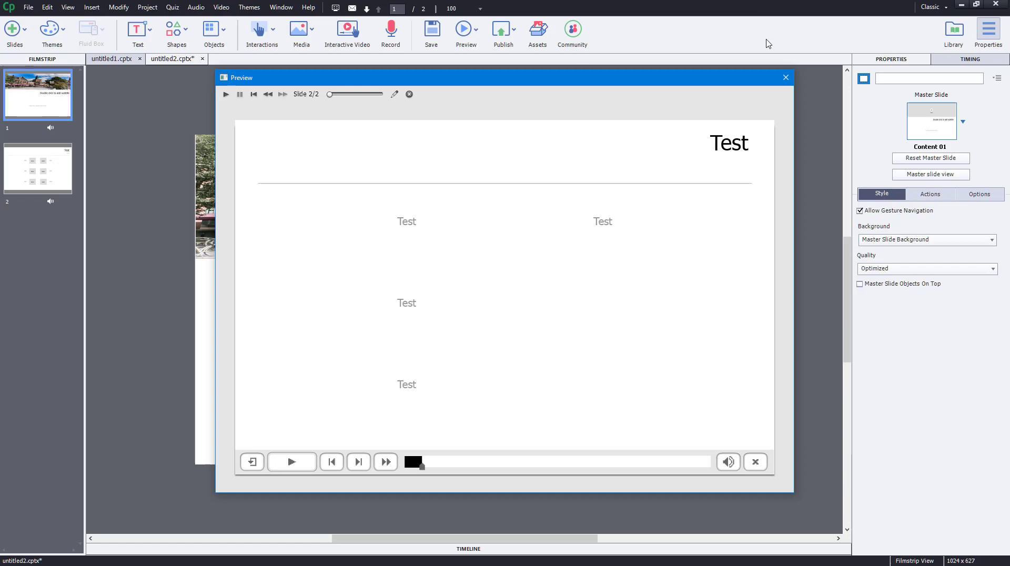
left_click(786, 77)
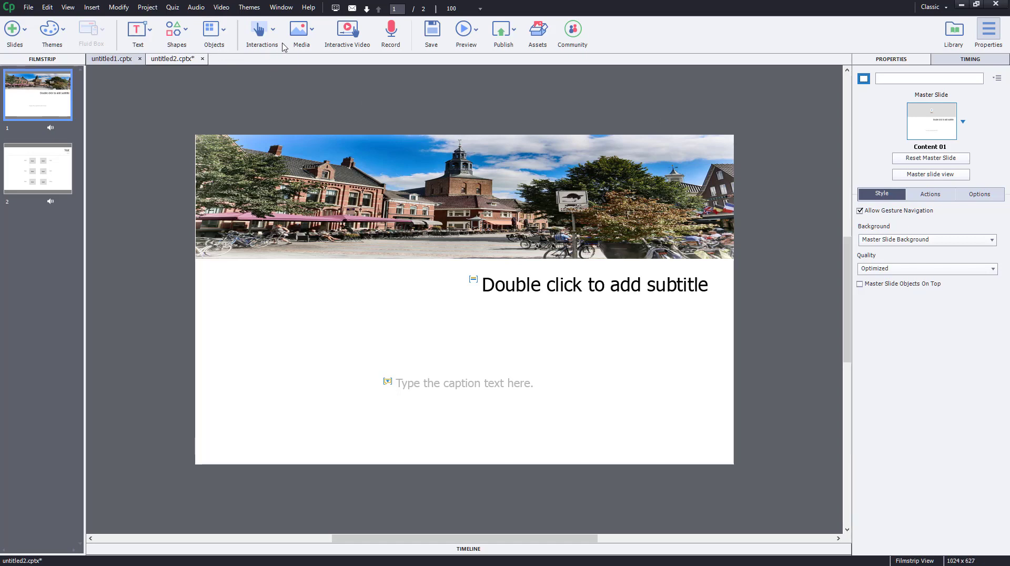
Replace slide 1's audio with Kuku.mp3, retaining current slide duration while distributing it across slides.
left_click(299, 31)
left_click(326, 87)
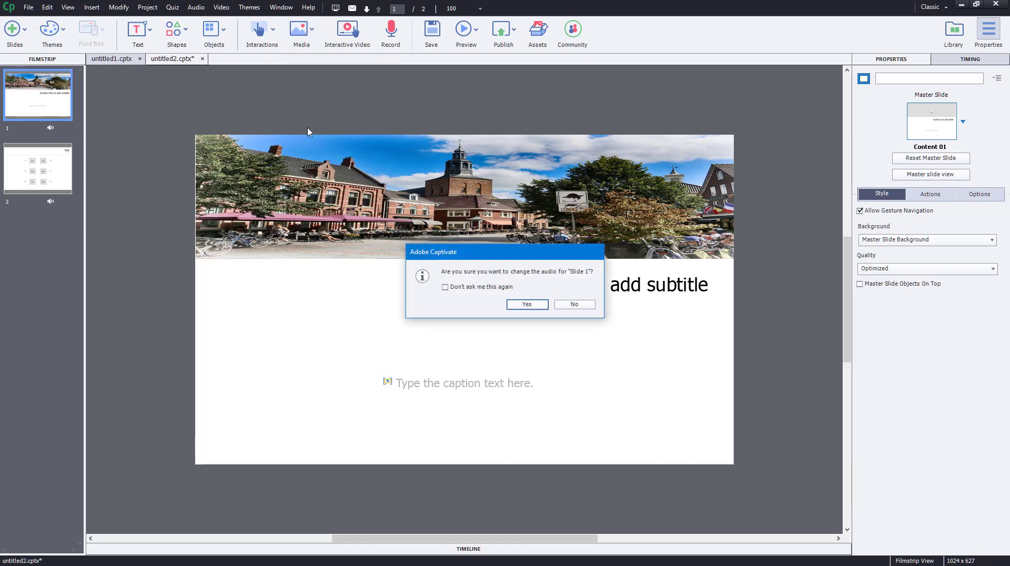
left_click(527, 304)
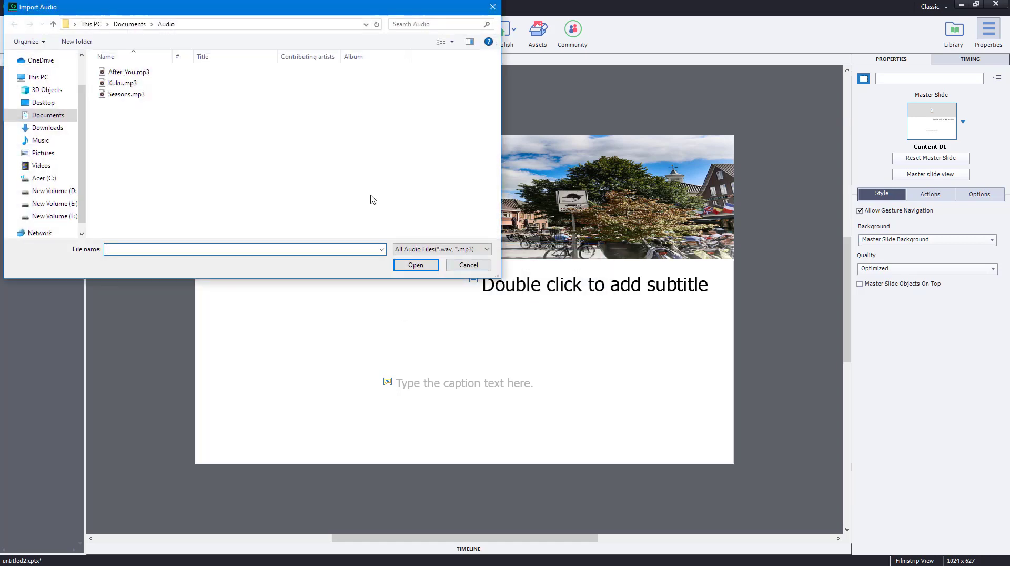
left_click(118, 85)
double_click(118, 84)
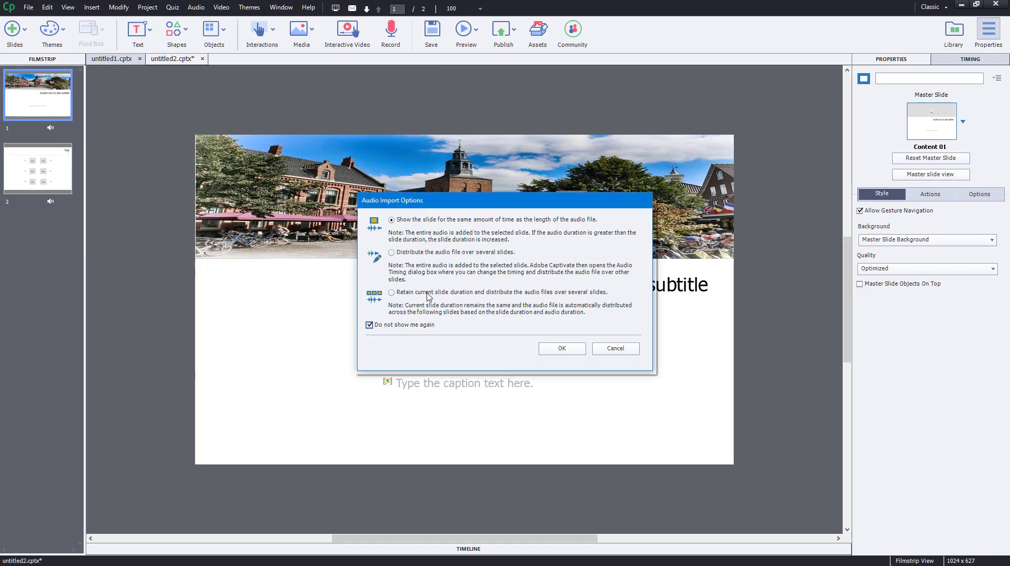
left_click(428, 293)
left_click(578, 350)
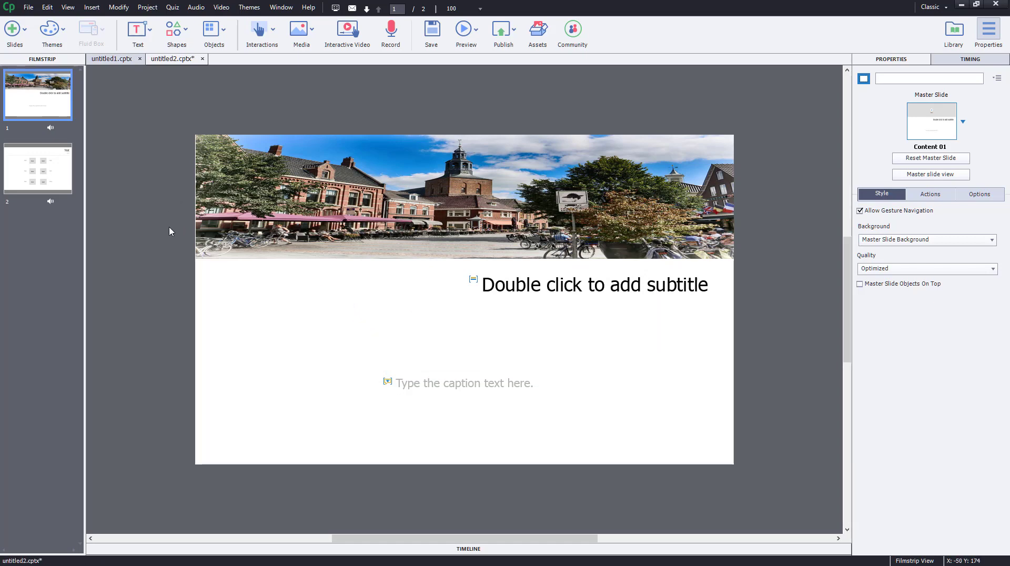
left_click(468, 35)
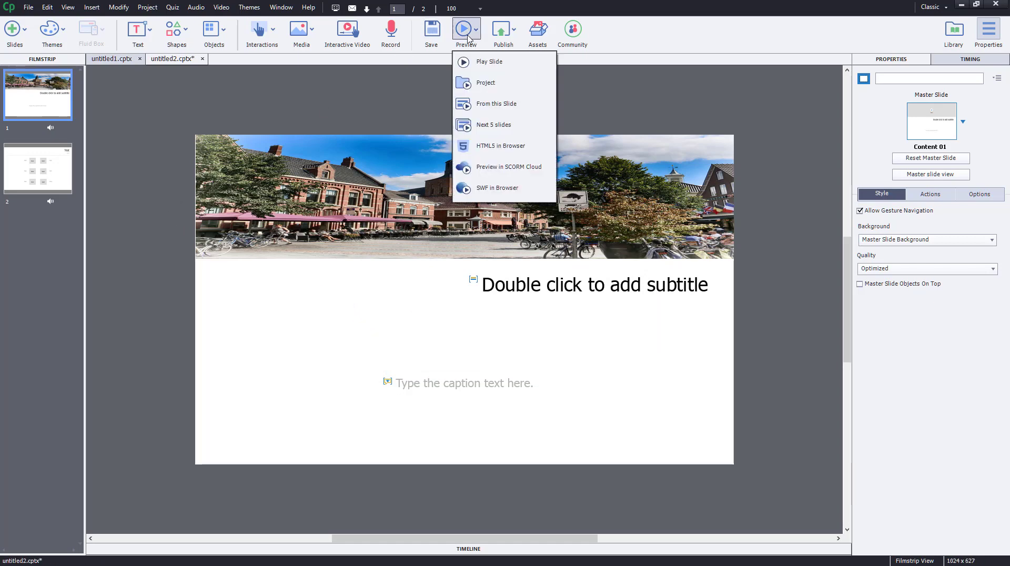
left_click(476, 62)
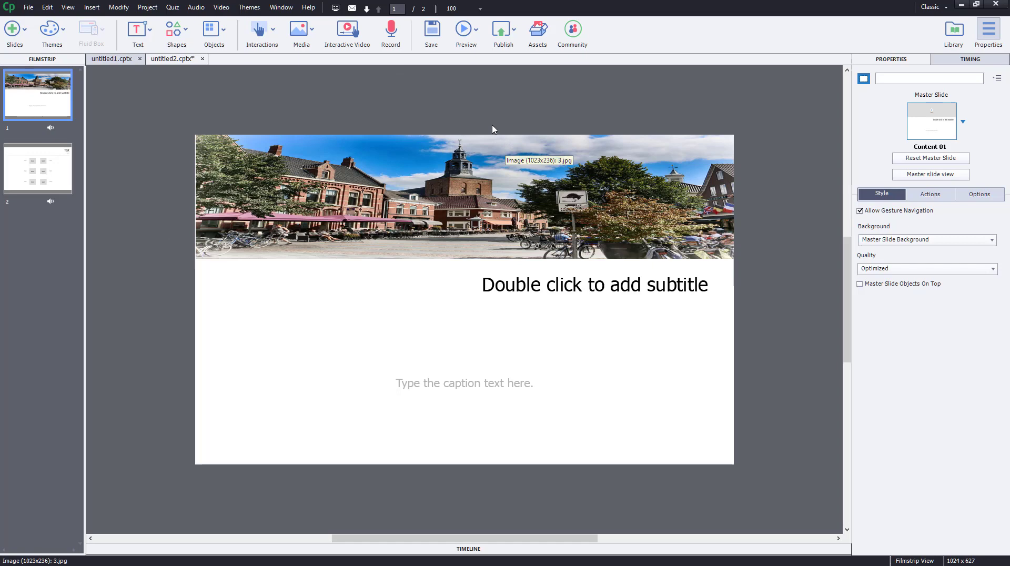
left_click(469, 35)
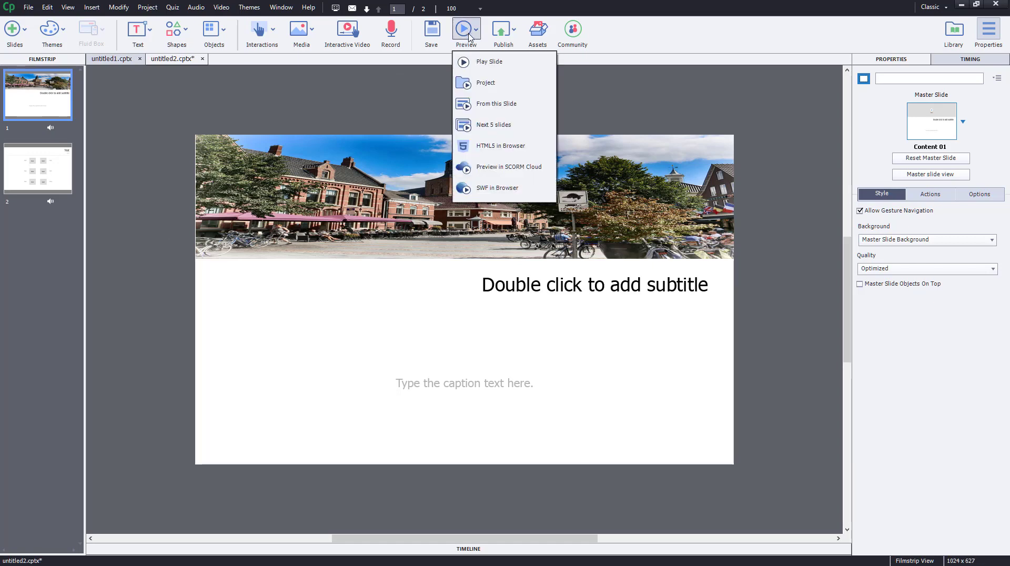
left_click(411, 105)
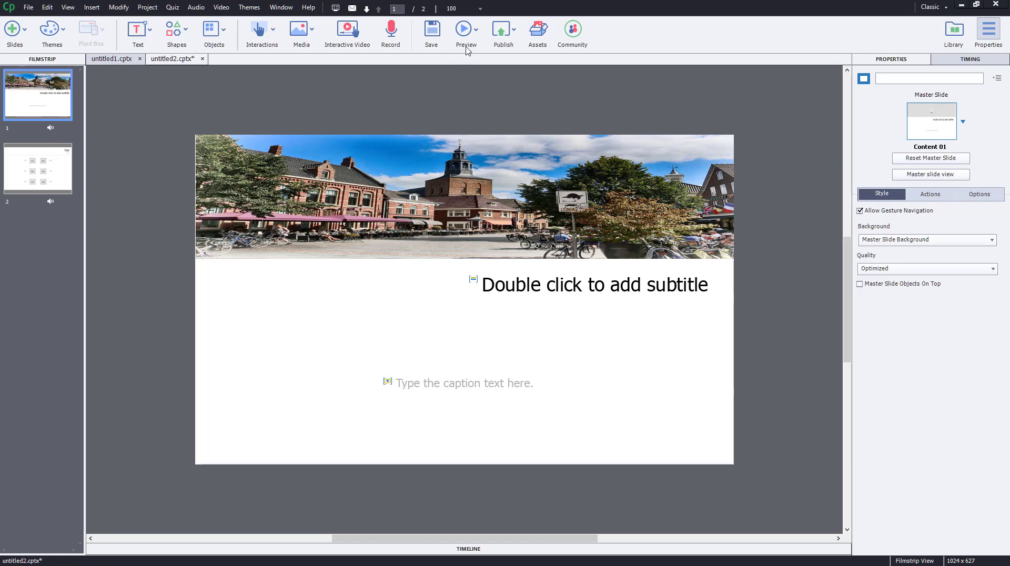
left_click(475, 32)
left_click(497, 84)
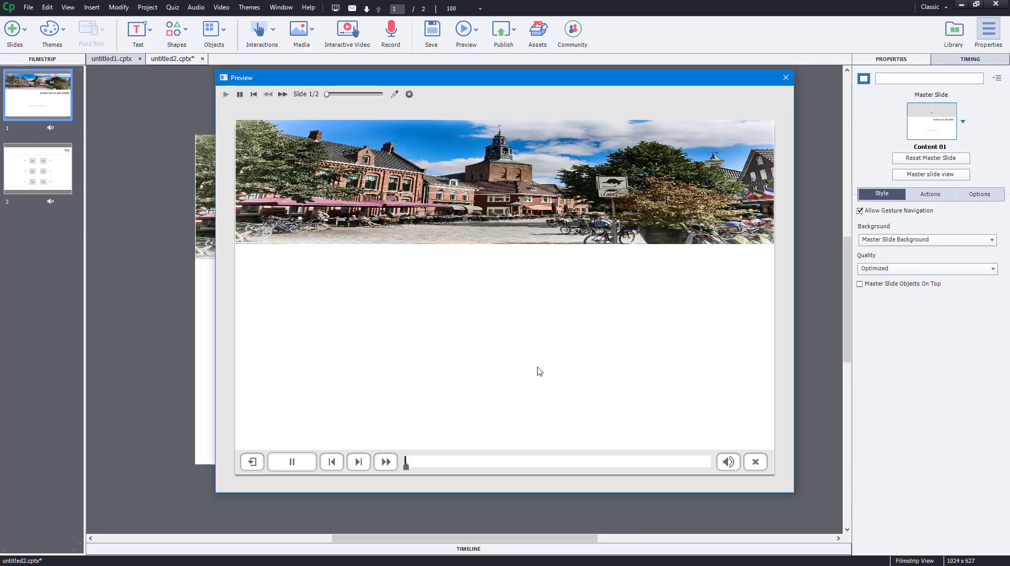
left_click_drag(462, 463, 501, 469)
left_click(443, 463)
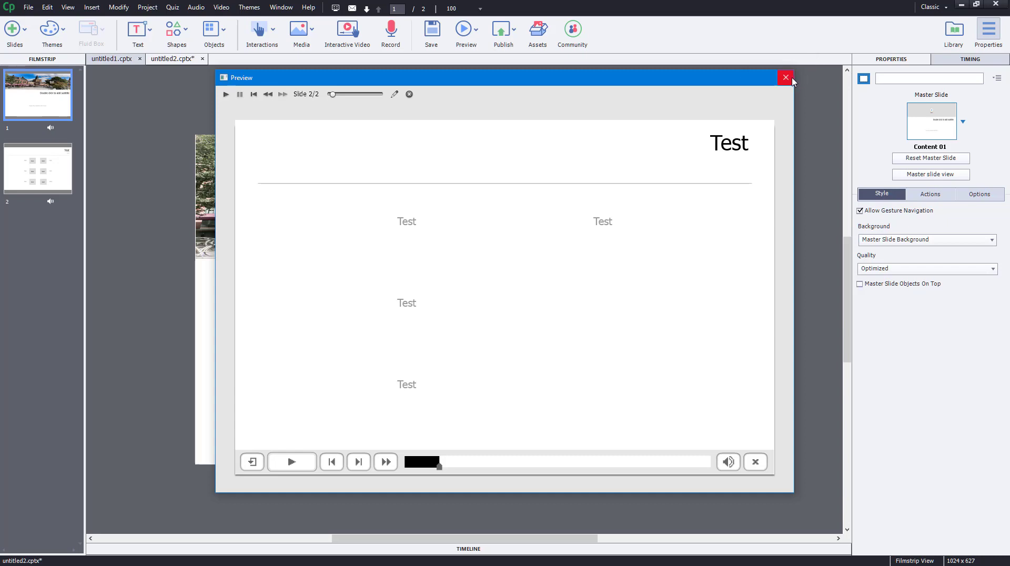
left_click(787, 77)
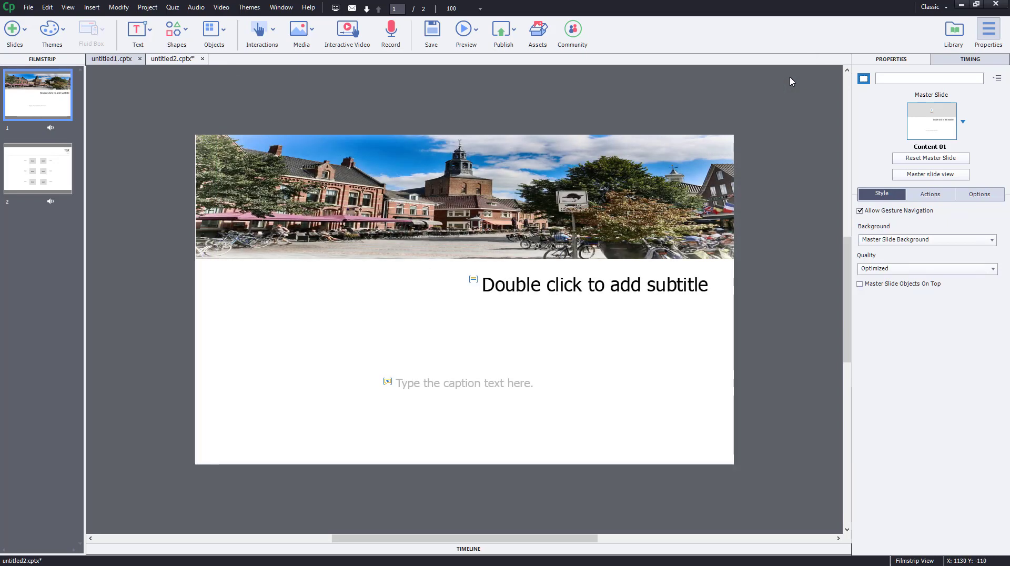